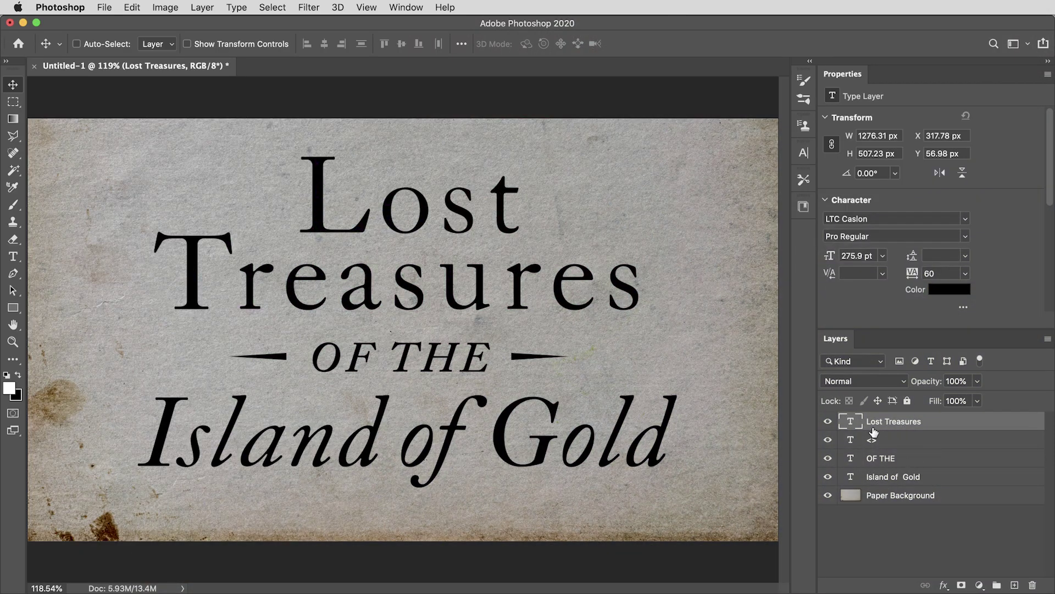
# Select the Lost Treasures text layer and check the image size without changing it
pyautogui.click(907, 495)
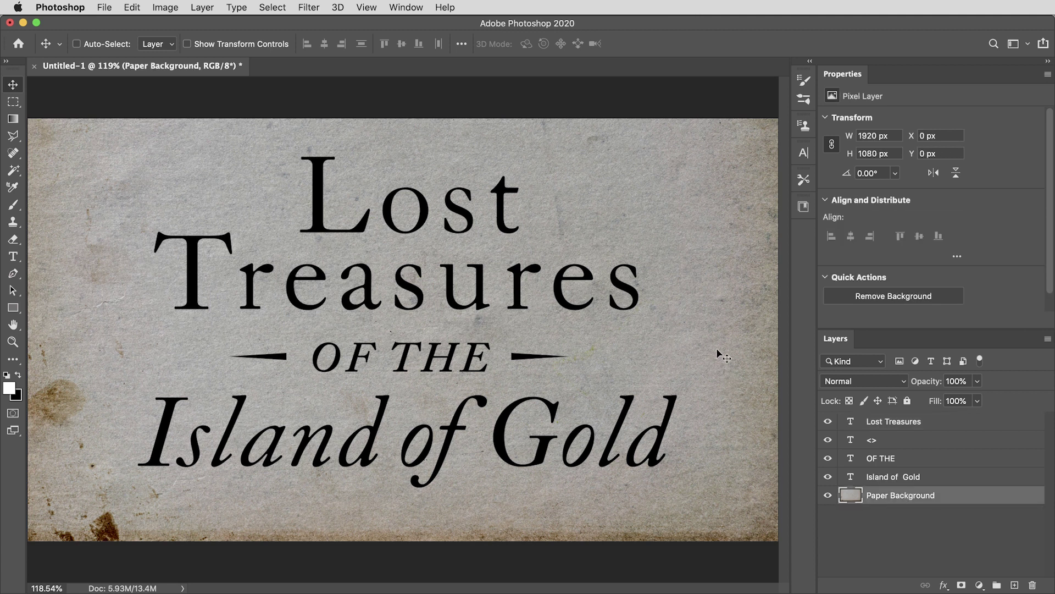
pyautogui.click(931, 425)
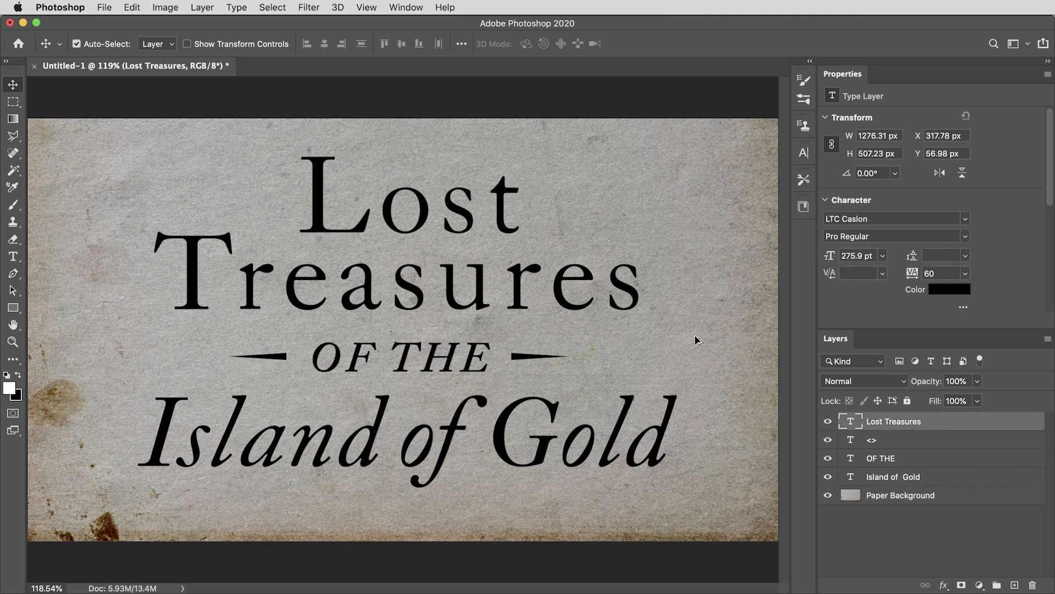
pyautogui.press('super+alt+i')
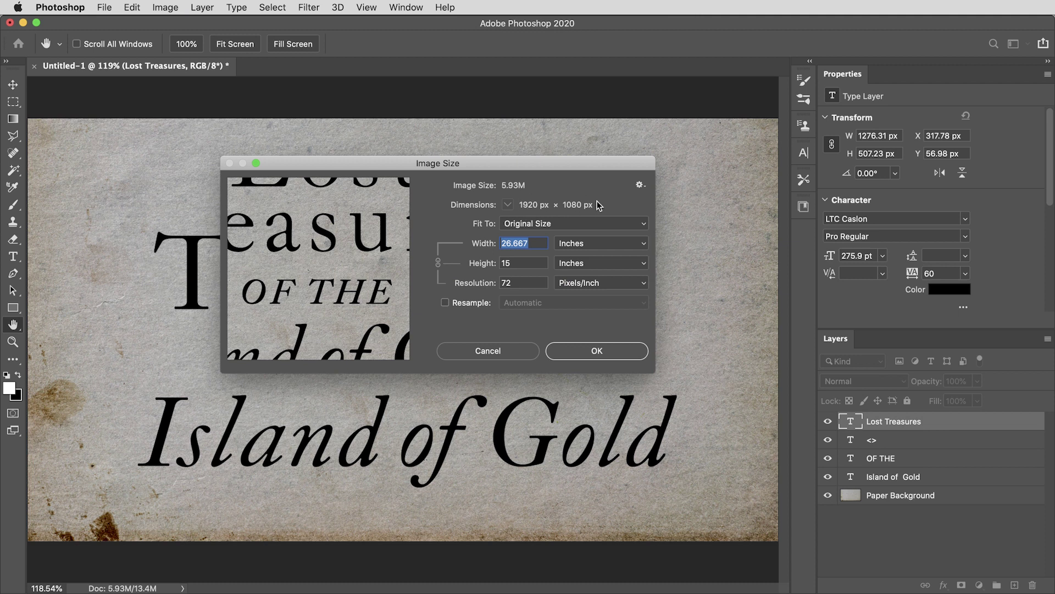
pyautogui.press('Escape')
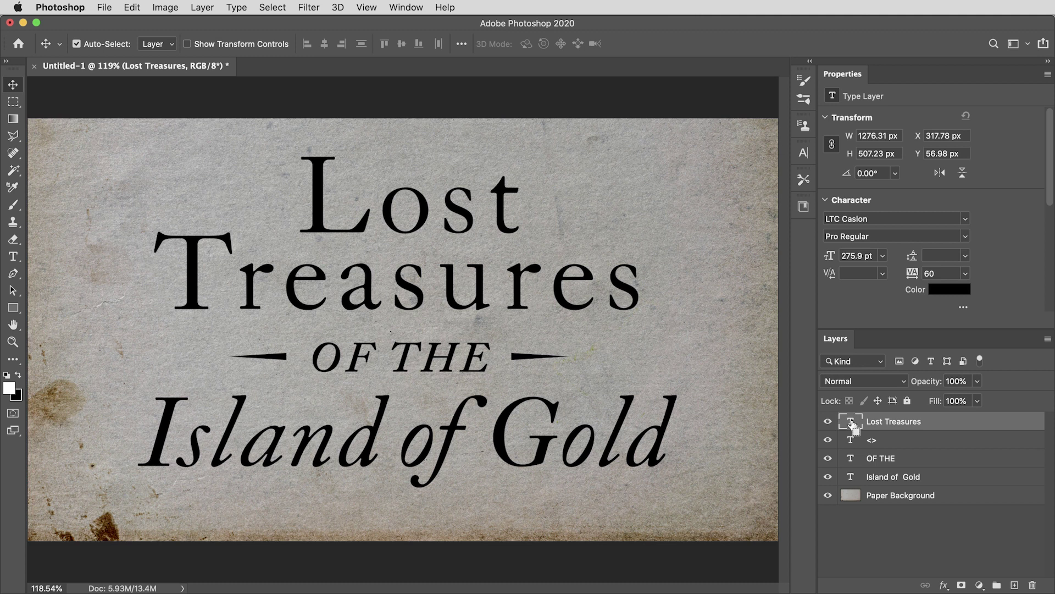
# Load the Lost Treasures, ornament dashes, OF THE and Island of Gold letters as one selection, then hide all four layers
pyautogui.keyDown('super'); pyautogui.click(851, 423); pyautogui.keyUp('super')
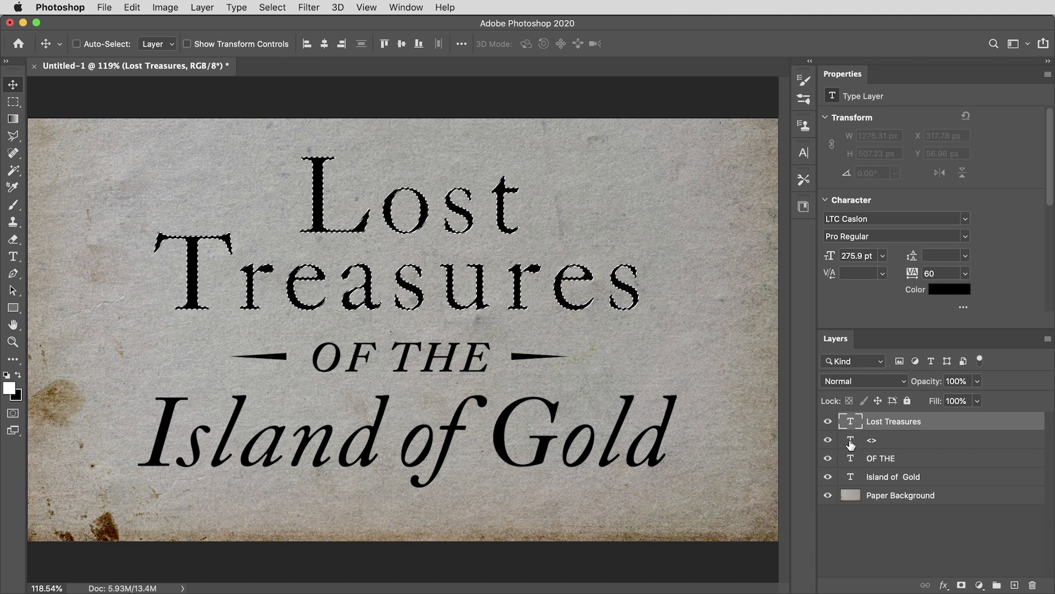
pyautogui.keyDown('shift'); pyautogui.keyDown('super'); pyautogui.click(853, 443); pyautogui.keyUp('super'); pyautogui.keyUp('shift')
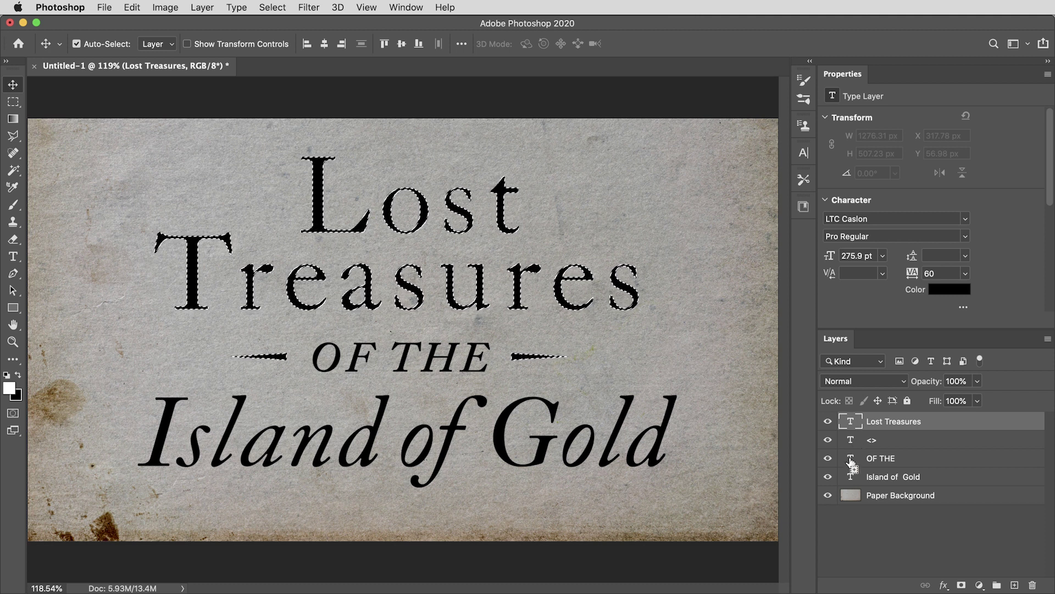
pyautogui.keyDown('shift'); pyautogui.keyDown('super'); pyautogui.click(850, 461); pyautogui.keyUp('super'); pyautogui.keyUp('shift')
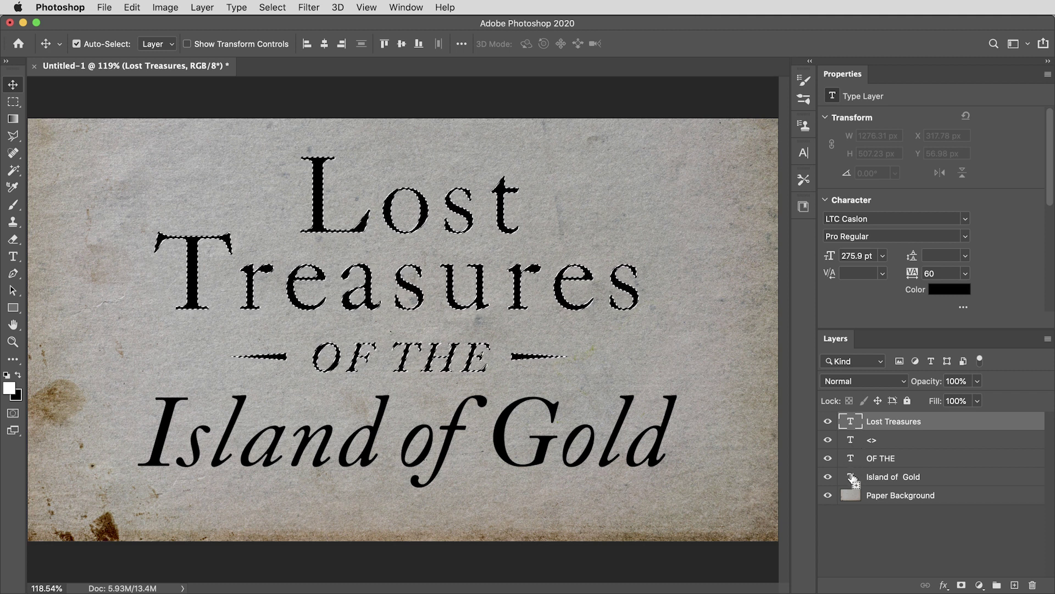
pyautogui.keyDown('shift'); pyautogui.keyDown('super'); pyautogui.click(852, 477); pyautogui.keyUp('super'); pyautogui.keyUp('shift')
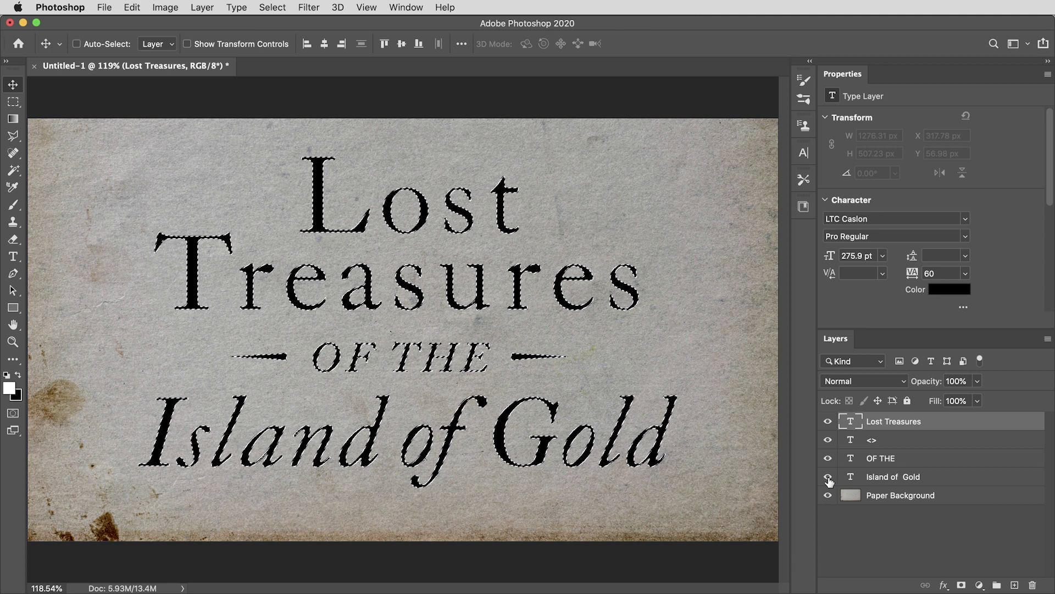
pyautogui.moveTo(832, 480); pyautogui.dragTo(830, 428)
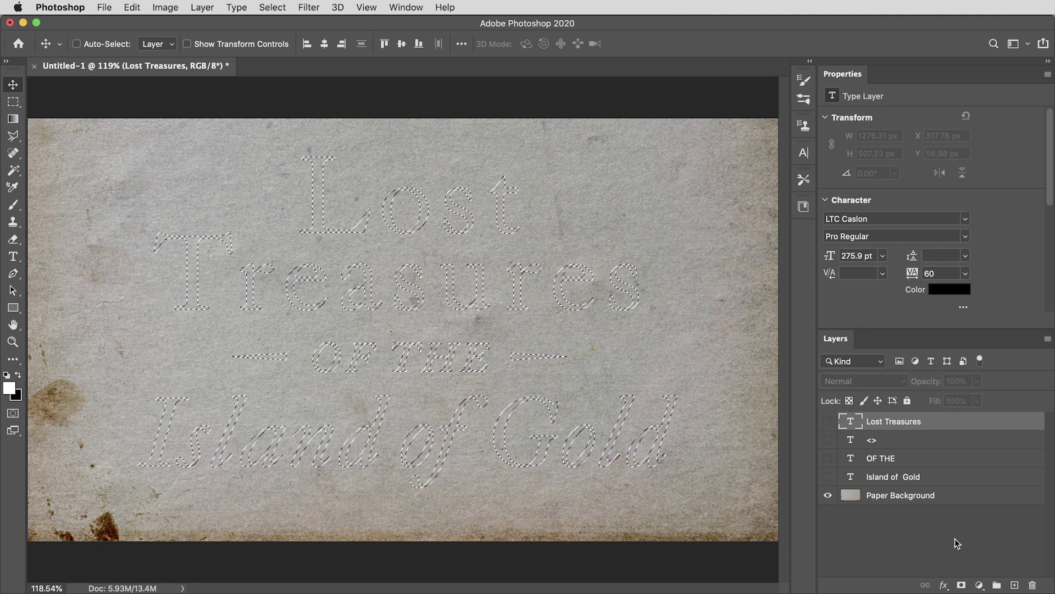
# Add a black (000000) Solid Color fill from the lettering selection and target its mask
pyautogui.click(979, 585)
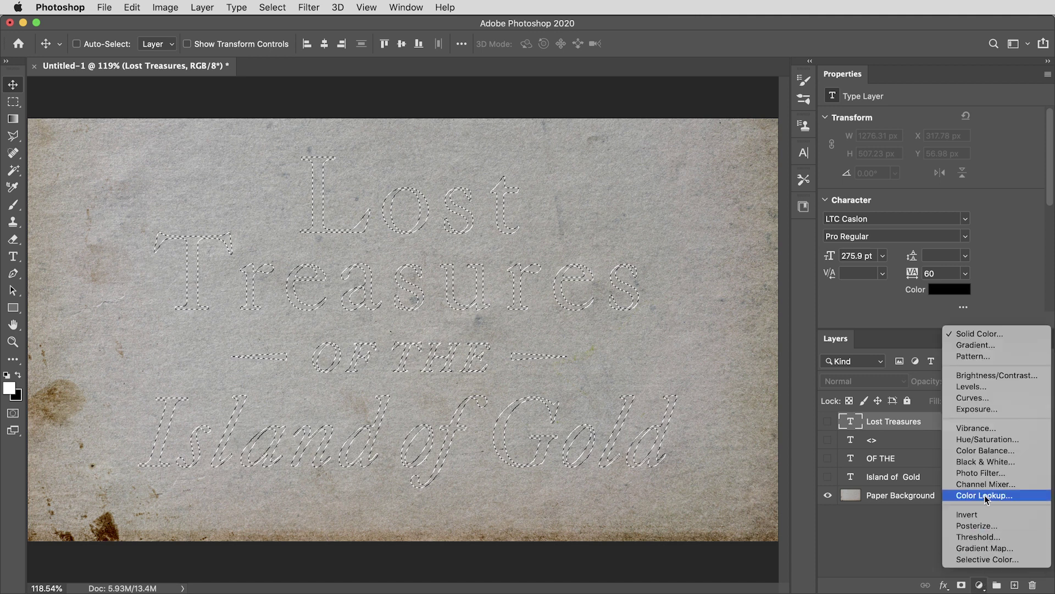
pyautogui.click(978, 335)
pyautogui.moveTo(786, 364); pyautogui.dragTo(793, 304)
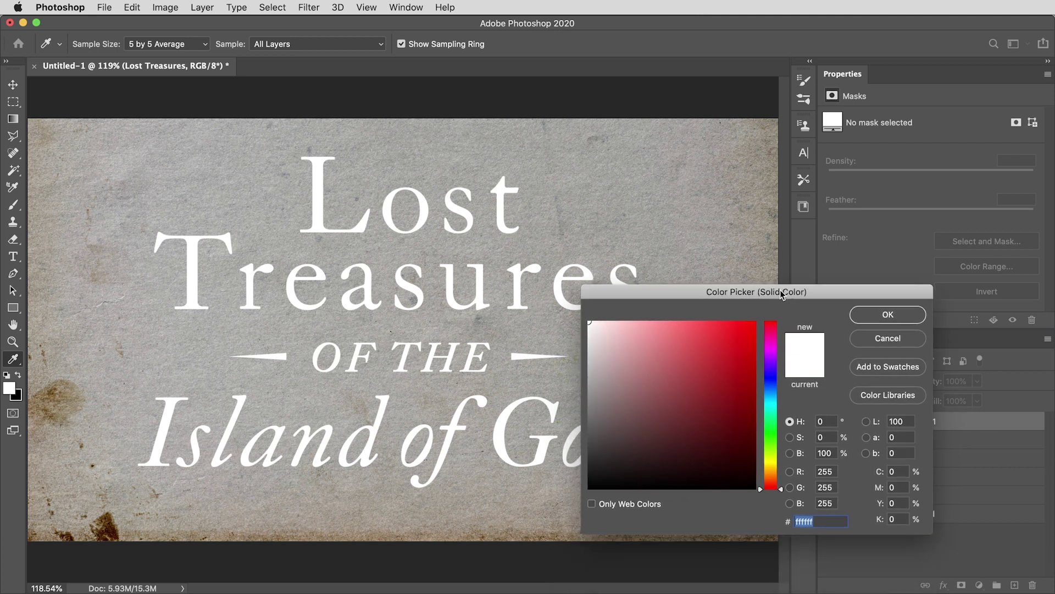
pyautogui.click(660, 412)
pyautogui.moveTo(660, 412); pyautogui.dragTo(571, 500)
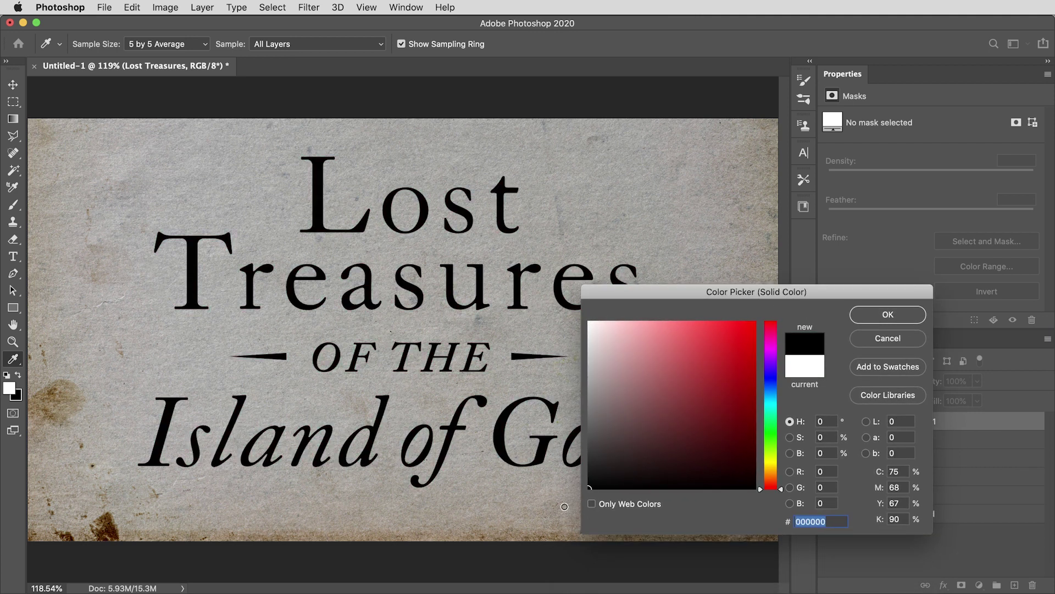
pyautogui.click(889, 315)
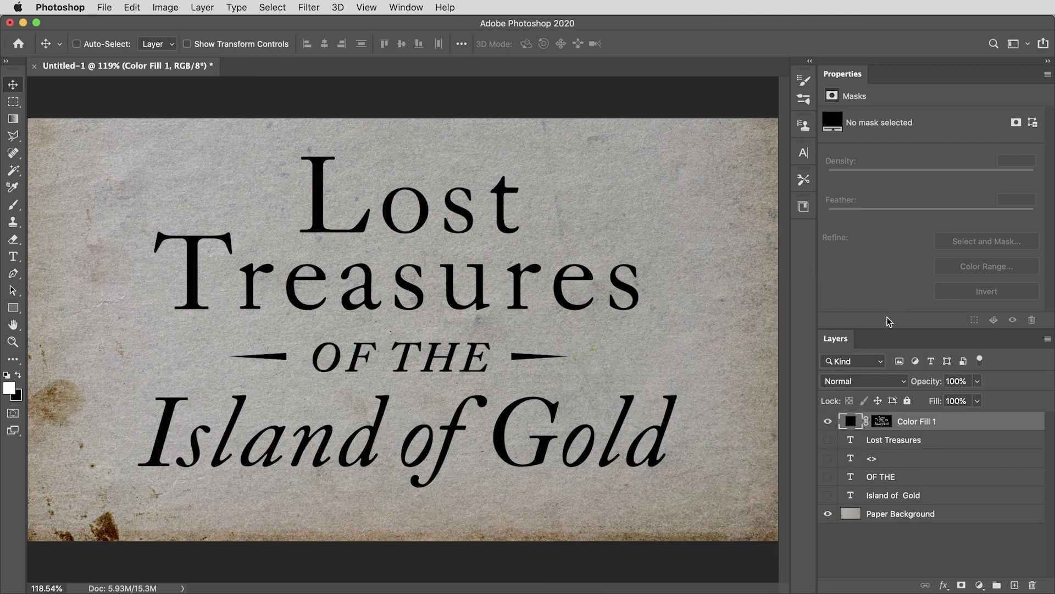
pyautogui.click(882, 424)
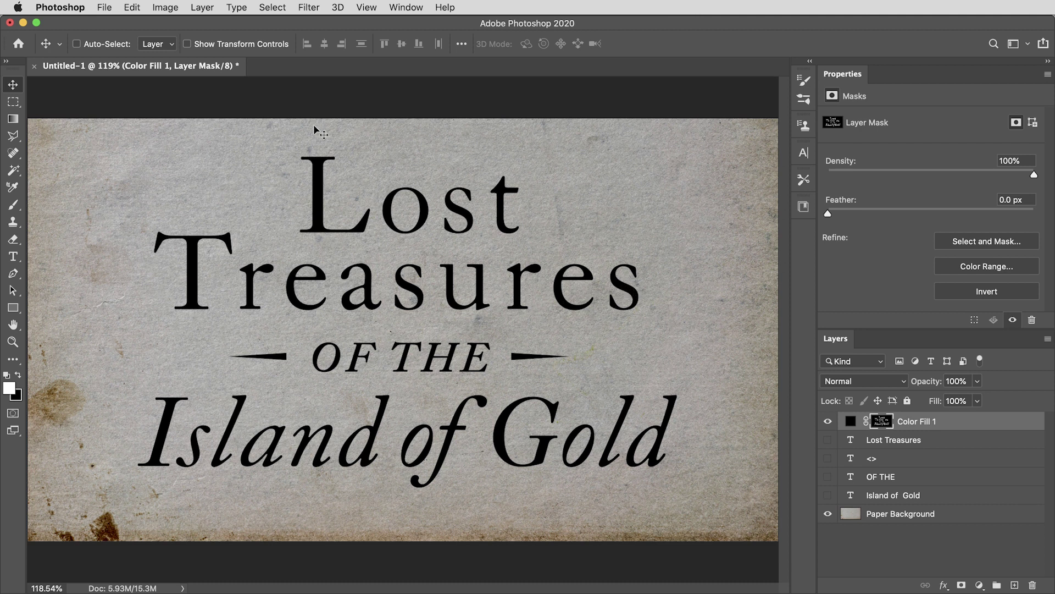
# Run Pixelate > Crystallize at cell size 5 on the Color Fill 1 mask
pyautogui.click(308, 7)
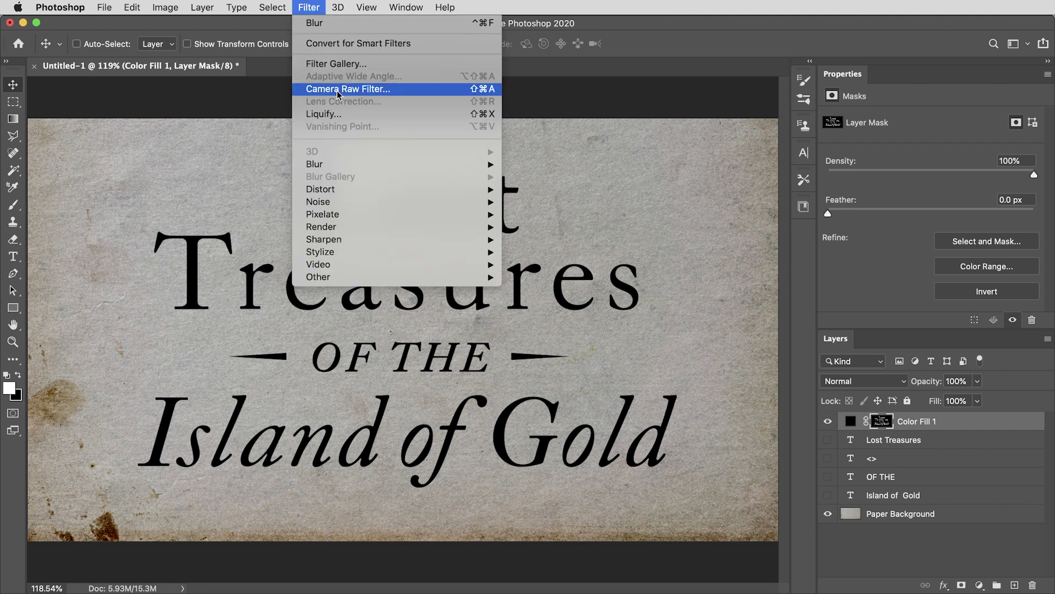
pyautogui.moveTo(362, 215)
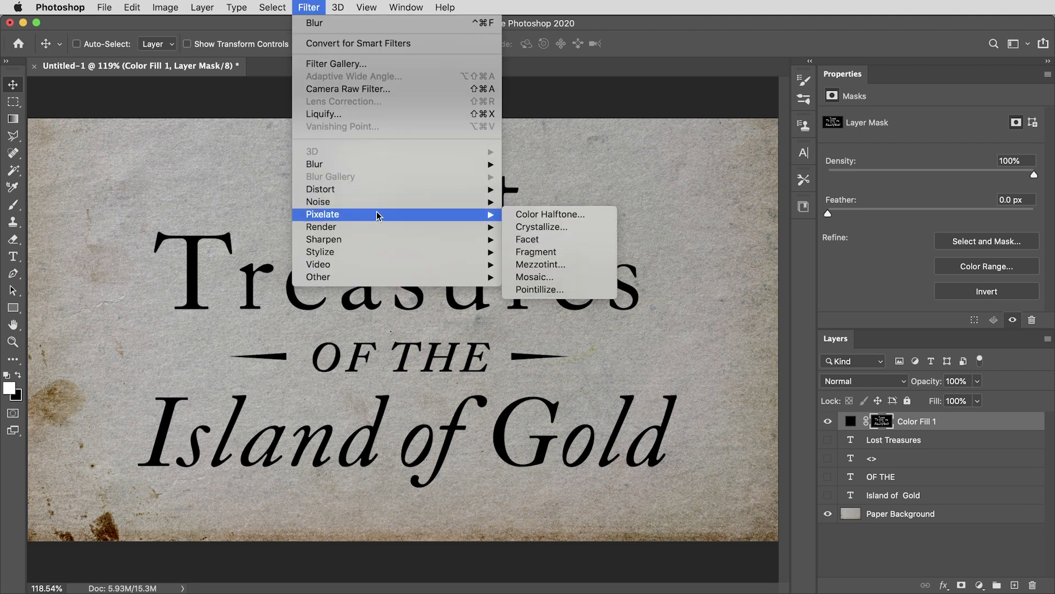
pyautogui.click(533, 227)
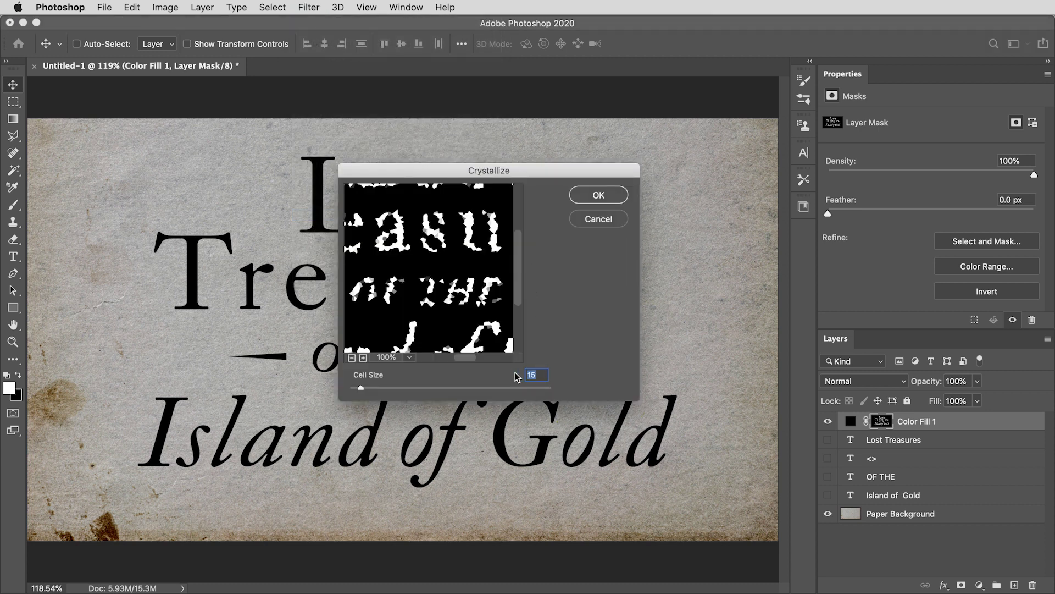
pyautogui.write('5')
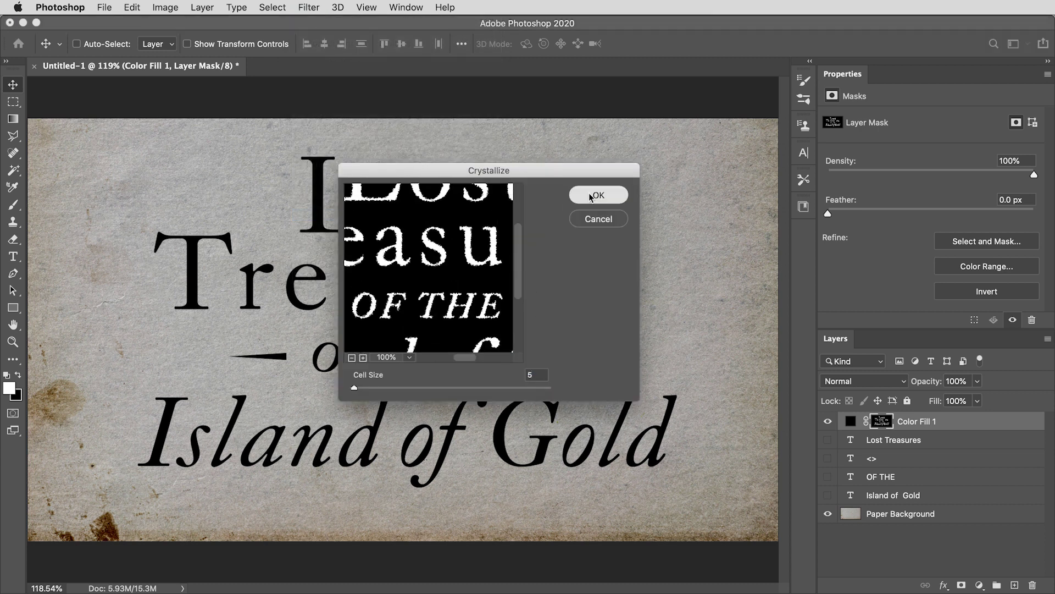
pyautogui.click(597, 194)
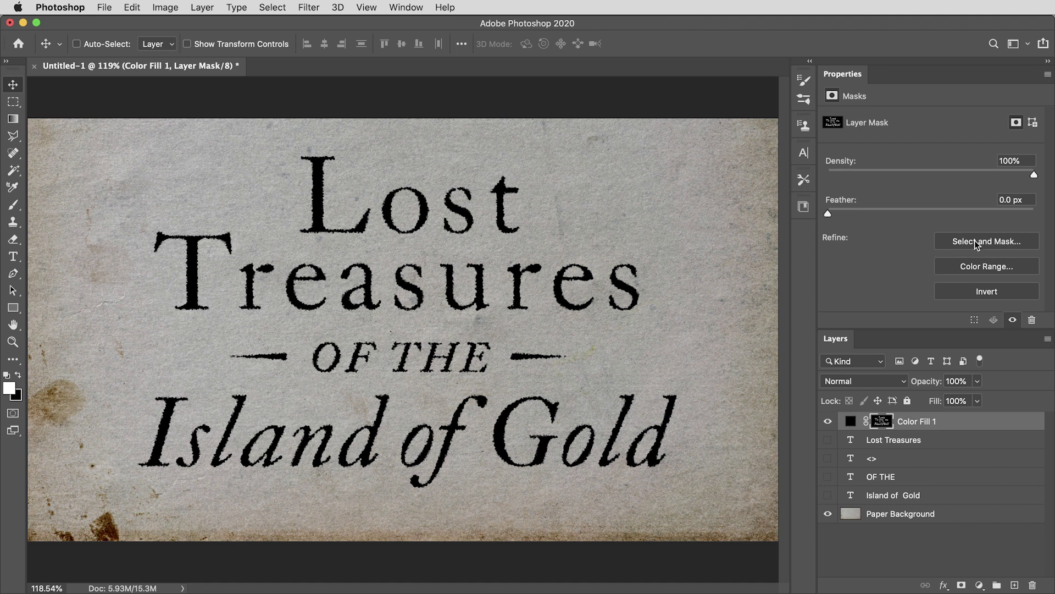
# Refine the Color Fill 1 mask in Select and Mask with Smooth 31 and Contrast 50%
pyautogui.rightClick(881, 421)
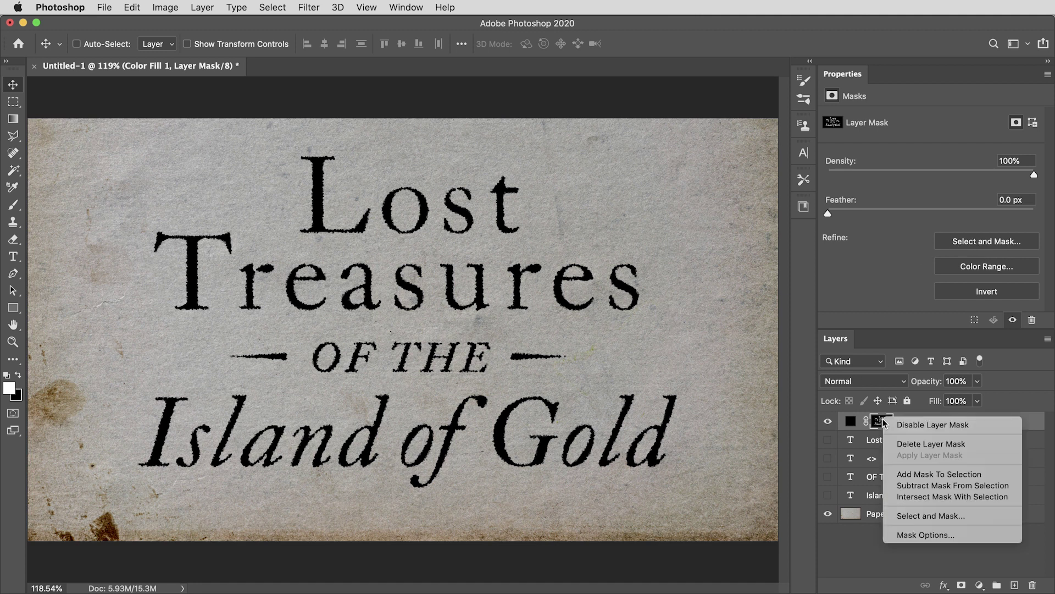
pyautogui.click(915, 515)
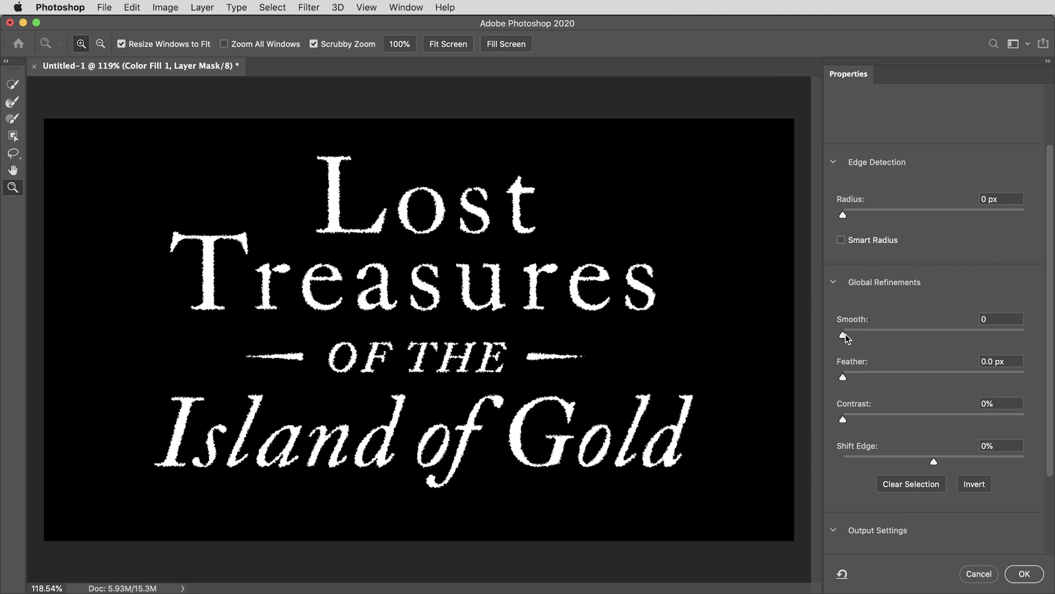
pyautogui.moveTo(845, 334); pyautogui.dragTo(899, 336)
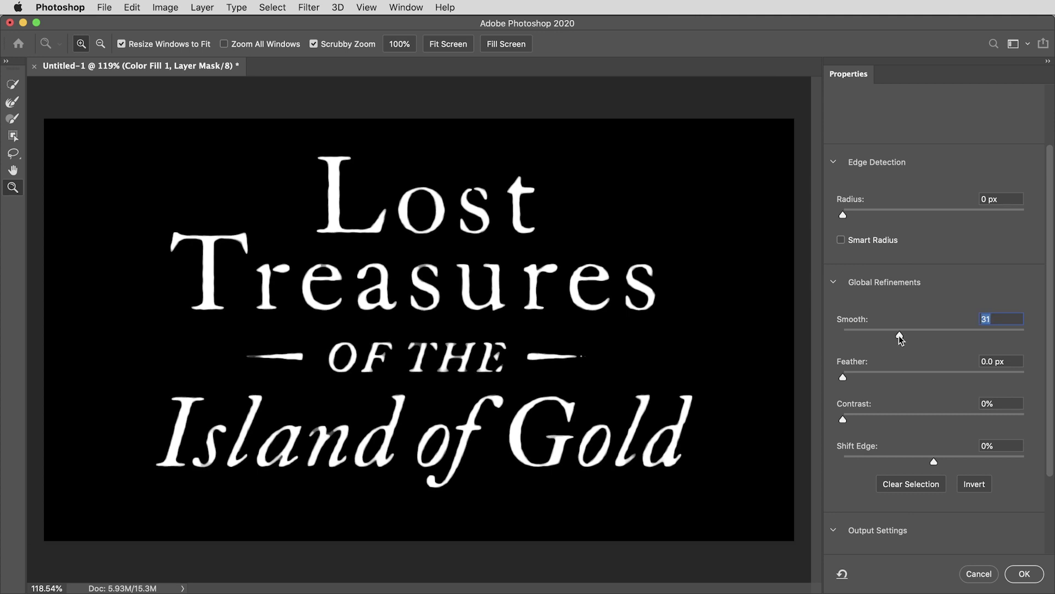
pyautogui.moveTo(907, 421); pyautogui.dragTo(935, 422)
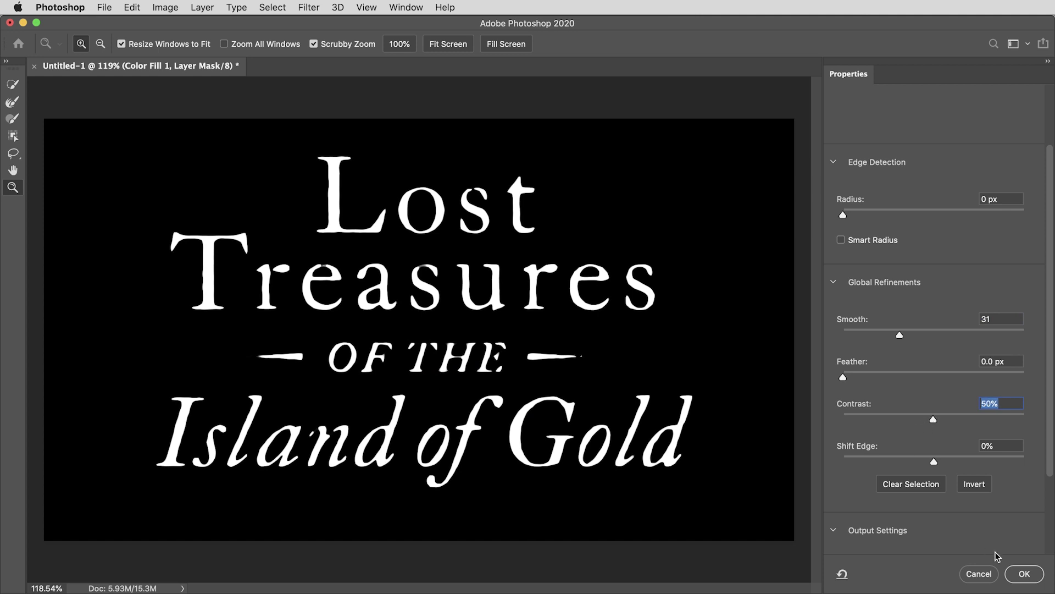
pyautogui.click(1021, 573)
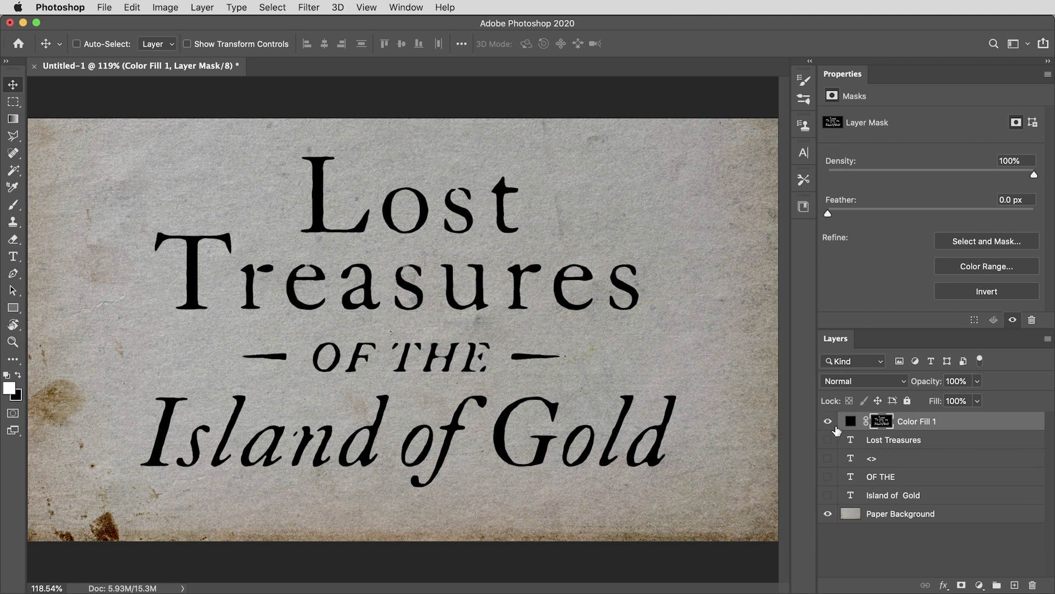
pyautogui.click(847, 423)
pyautogui.click(851, 383)
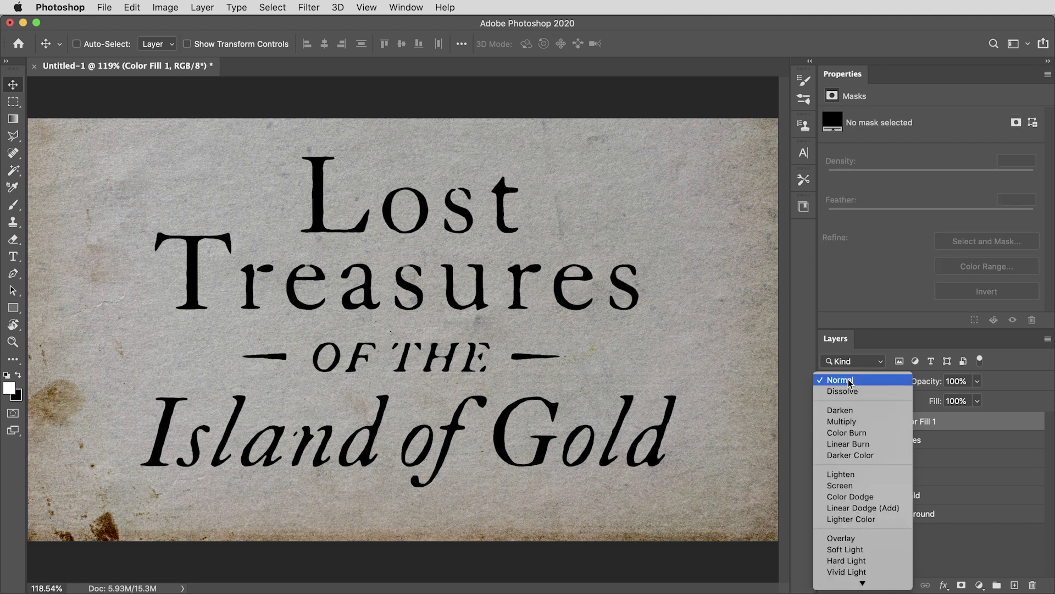
# Set Color Fill 1 to Color Burn and change its colour to dark teal 576b6f
pyautogui.click(852, 433)
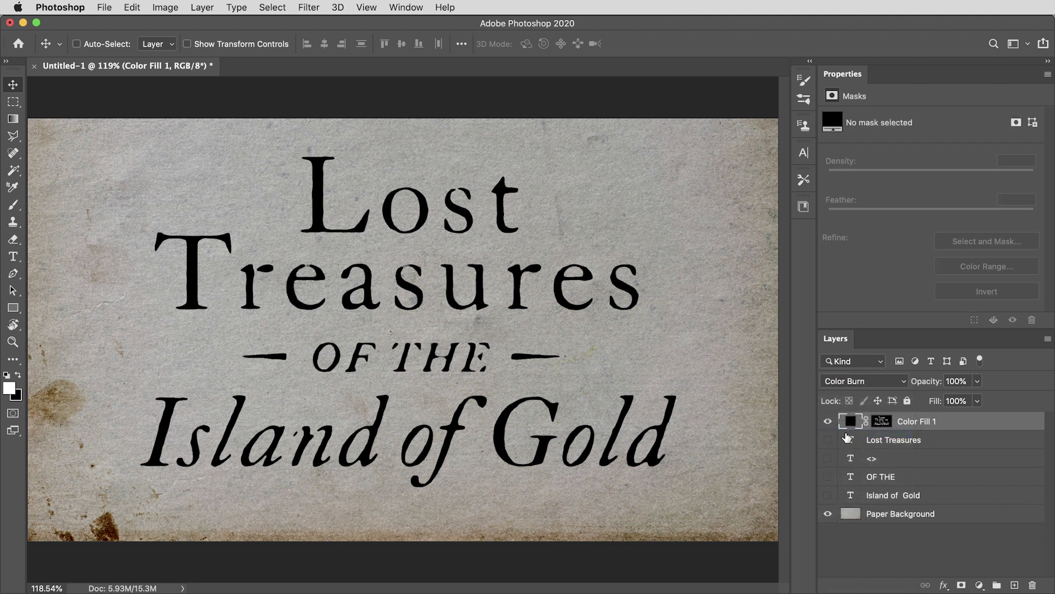
pyautogui.doubleClick(851, 423)
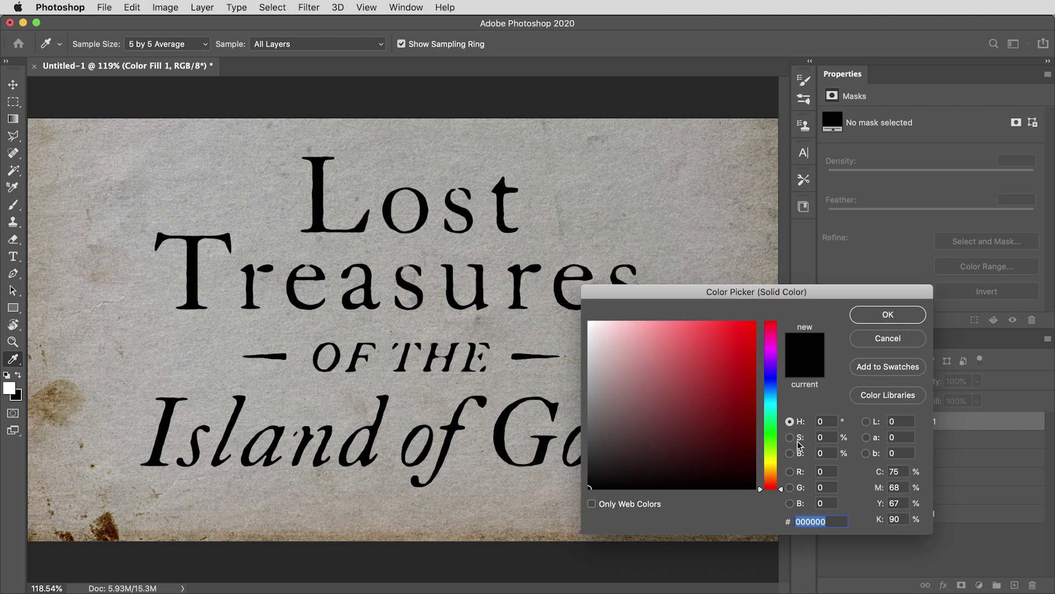
pyautogui.moveTo(775, 409); pyautogui.dragTo(773, 400)
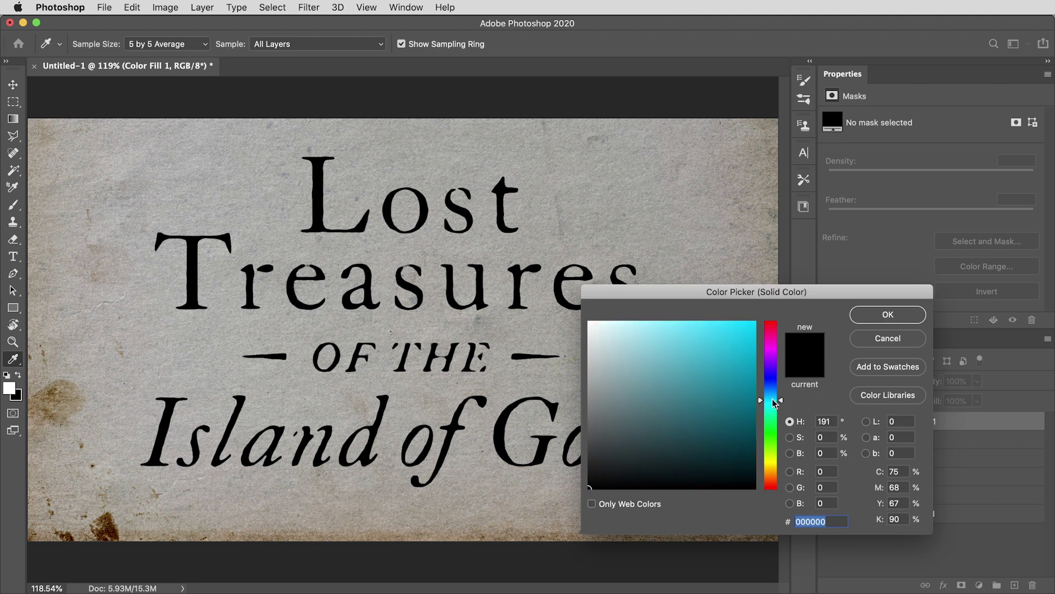
pyautogui.moveTo(672, 409); pyautogui.dragTo(624, 416)
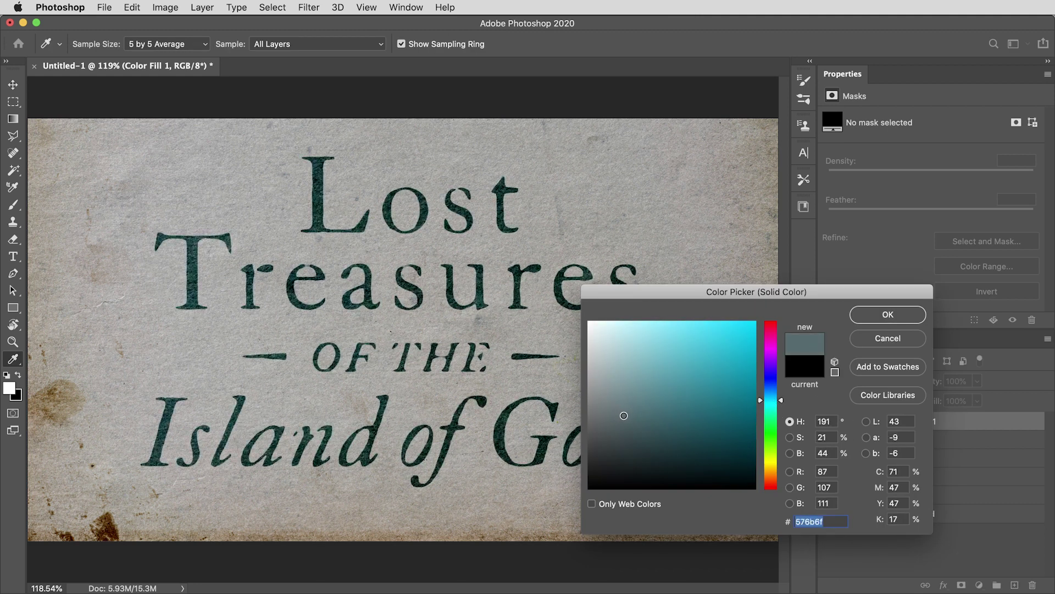
pyautogui.click(872, 322)
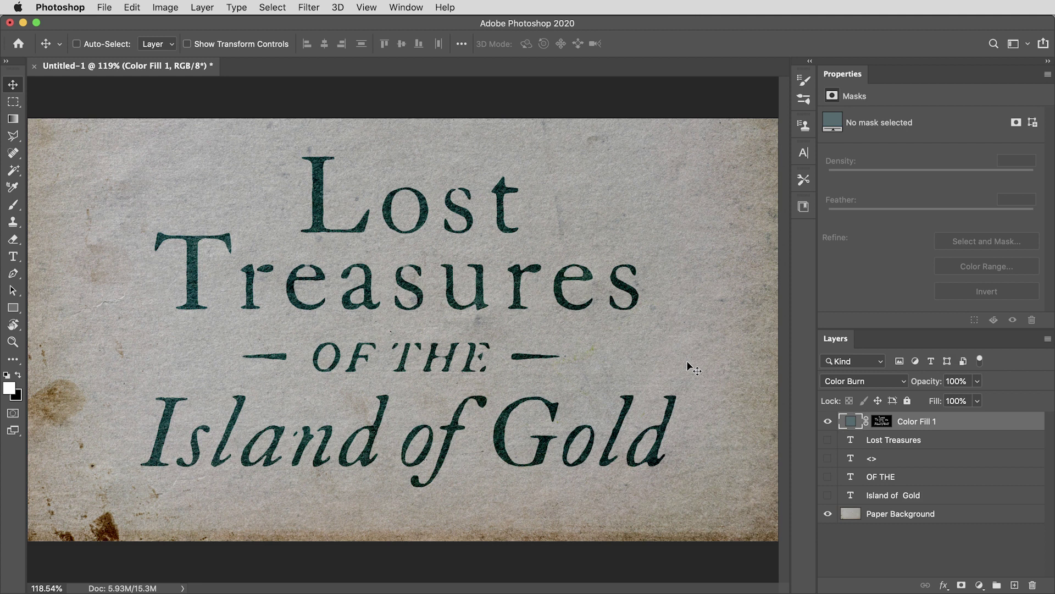
# Apply Crystallize at cell size 15 to the Color Fill 1 mask
pyautogui.click(883, 422)
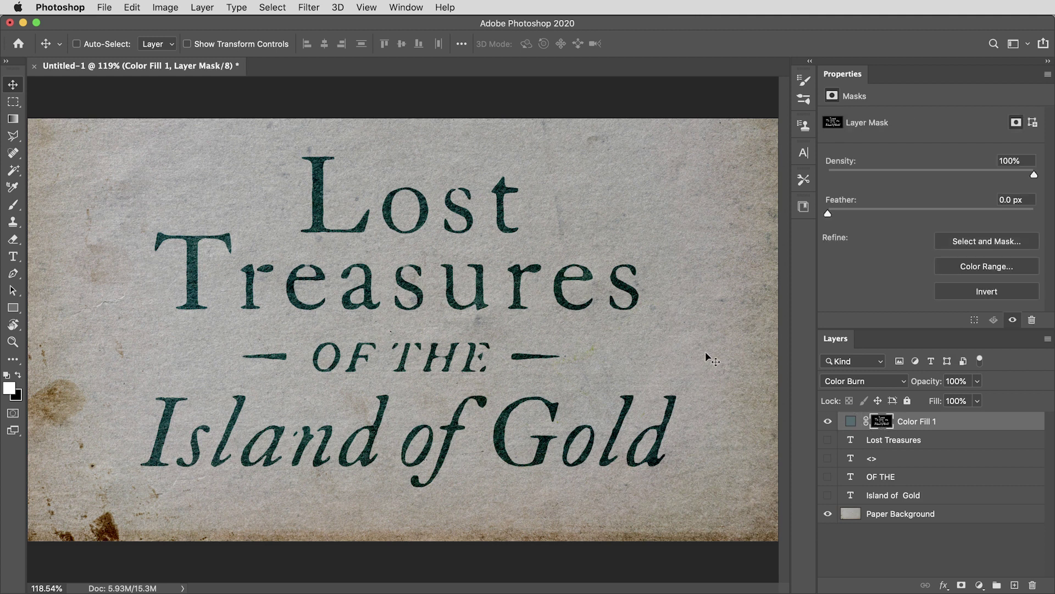
pyautogui.click(310, 7)
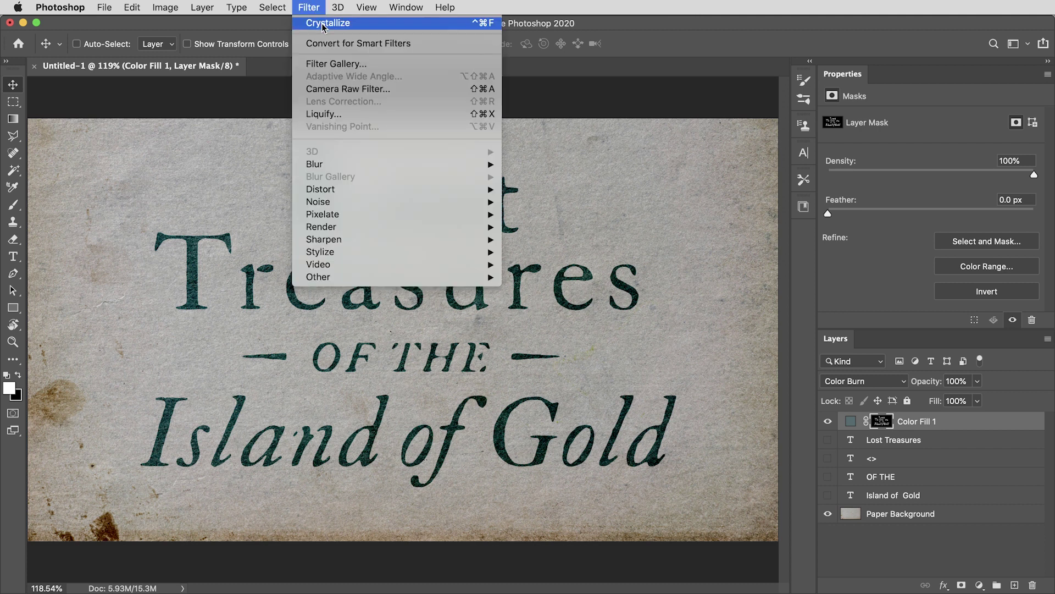
pyautogui.moveTo(426, 215)
pyautogui.click(525, 227)
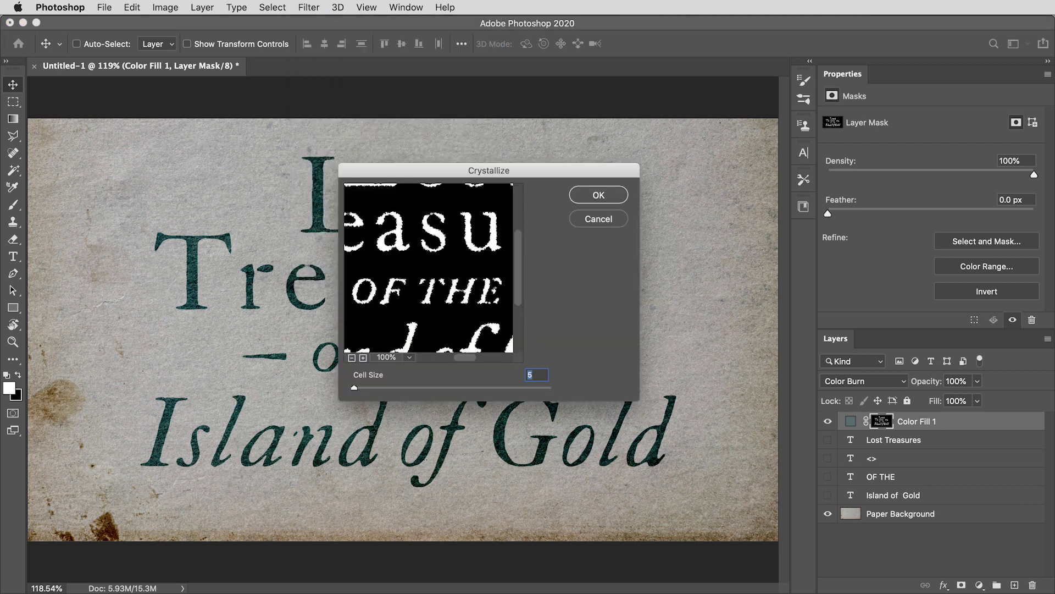
pyautogui.write('15')
pyautogui.moveTo(473, 262); pyautogui.dragTo(478, 271)
pyautogui.click(595, 194)
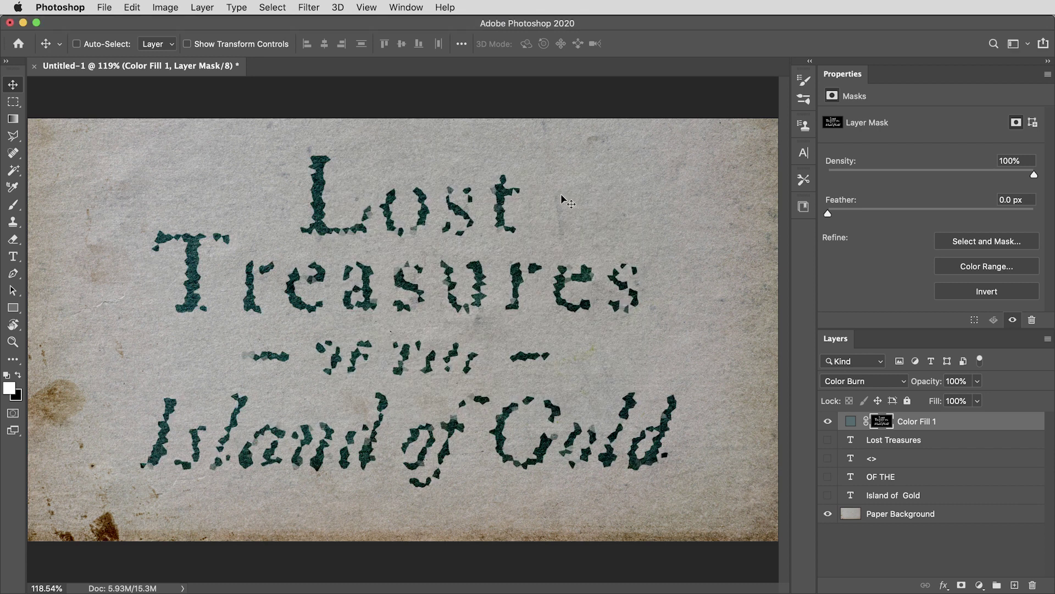
# Fade the Crystallize effect to Screen mode at 60% opacity
pyautogui.click(137, 6)
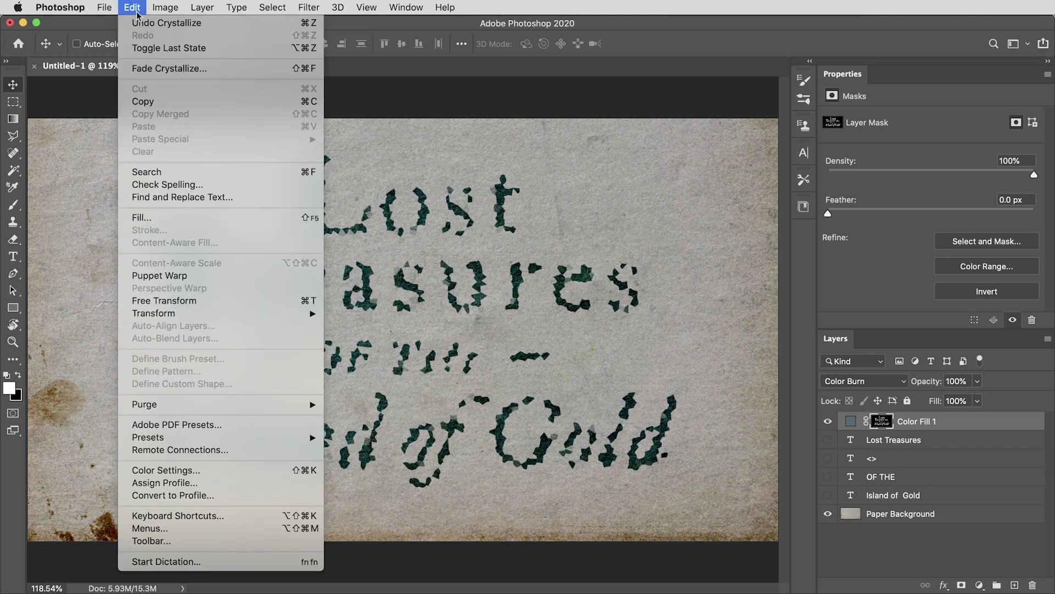
pyautogui.click(156, 70)
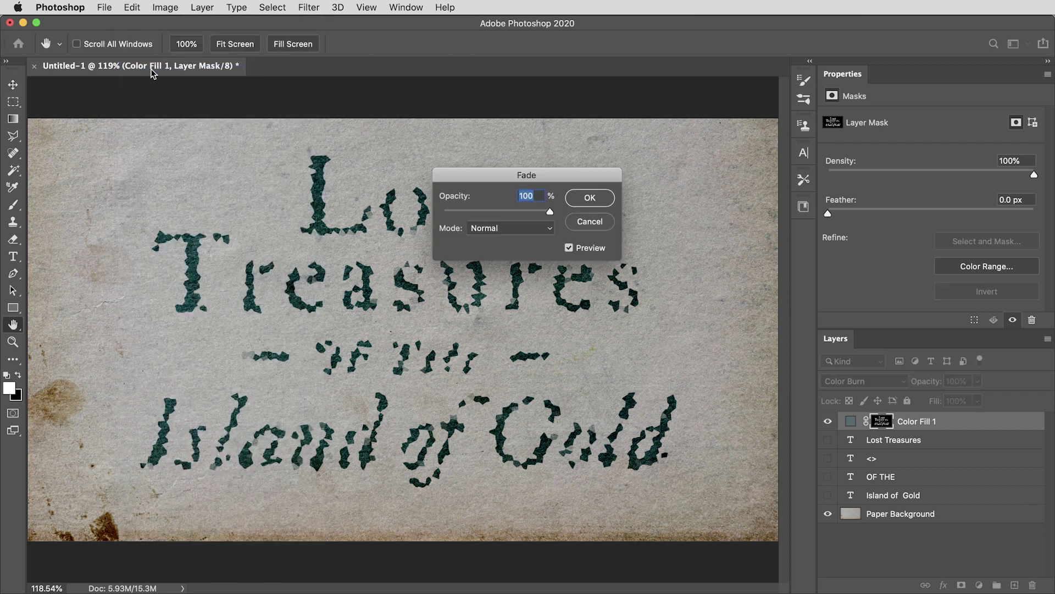
pyautogui.click(493, 228)
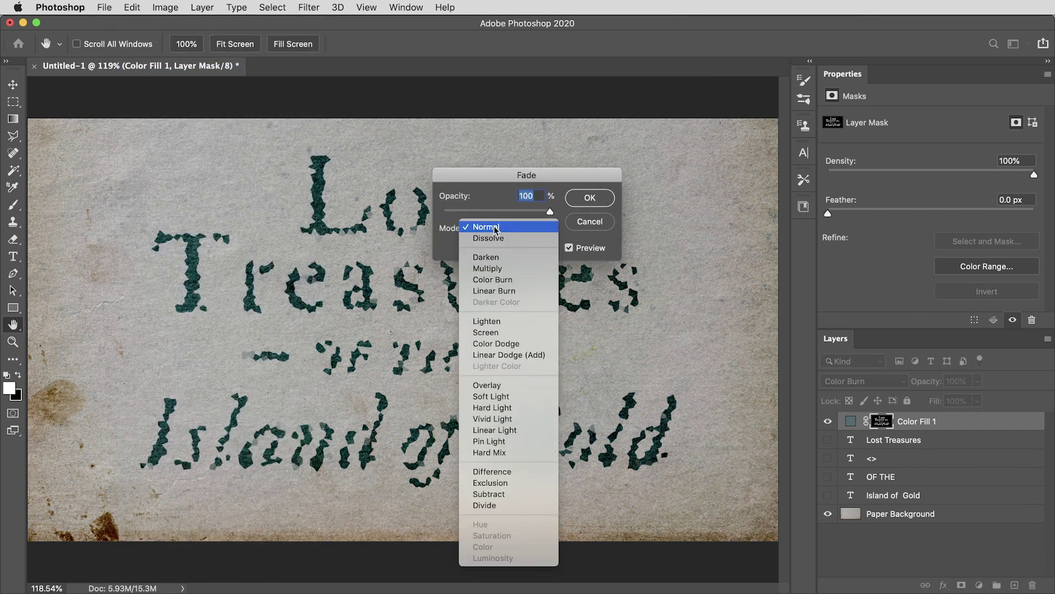
pyautogui.click(495, 328)
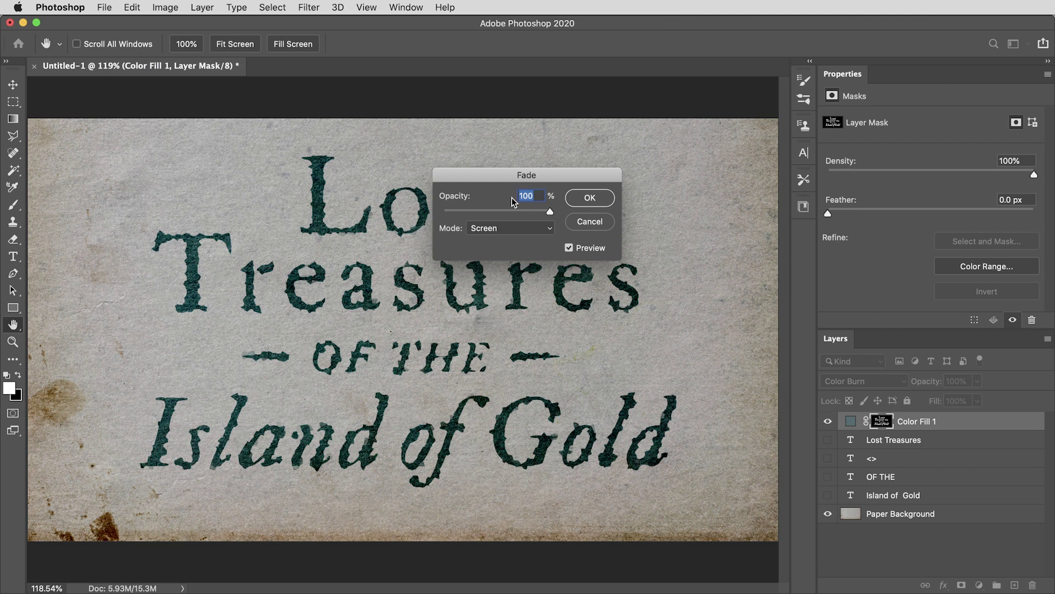
pyautogui.write('60')
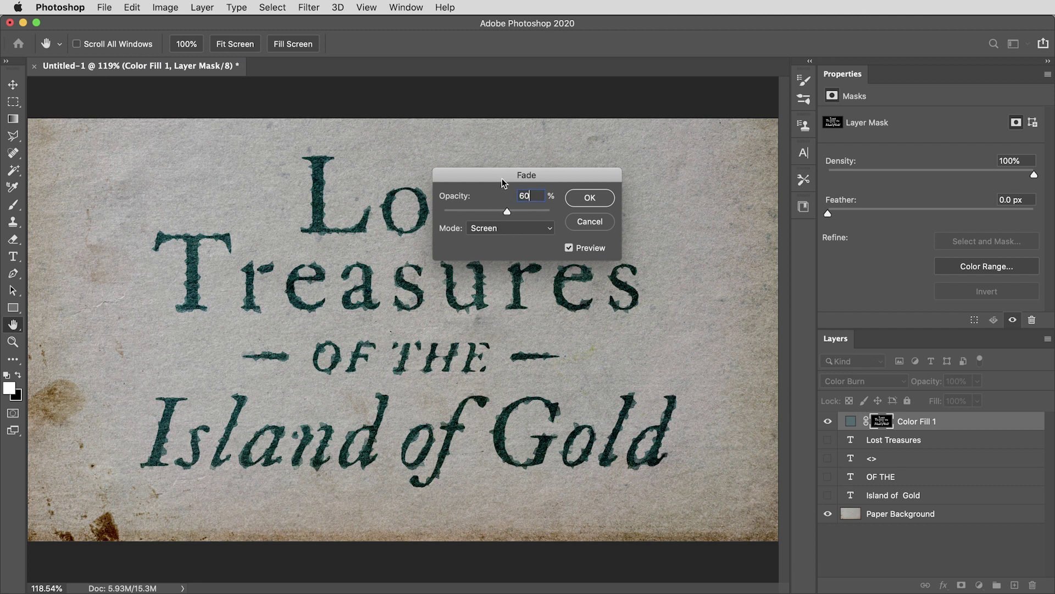
pyautogui.click(589, 198)
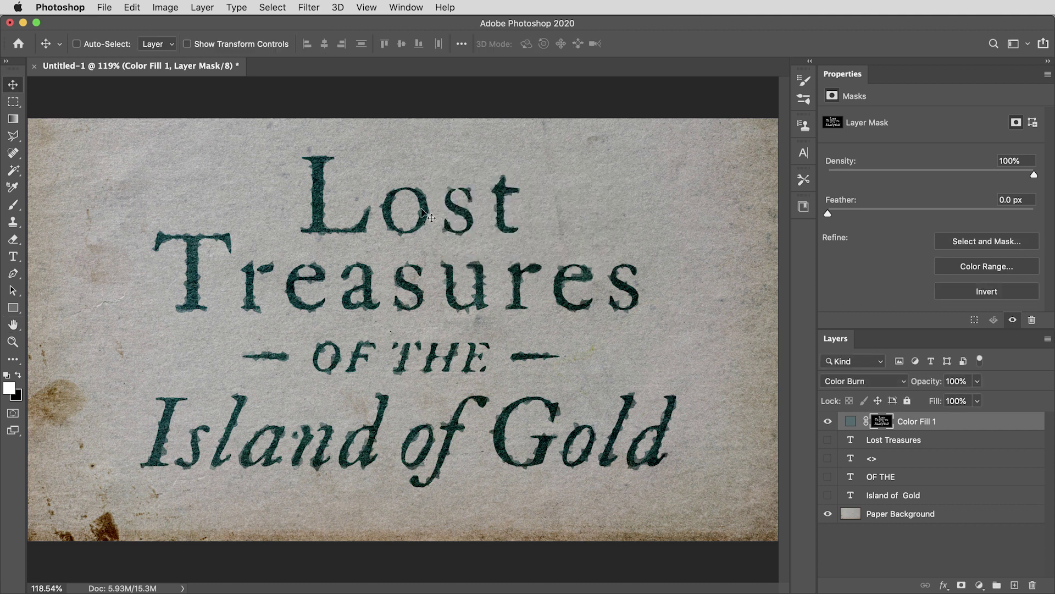
# Apply a coarse Crystallize at cell size 60 to the title mask
pyautogui.moveTo(415, 215)
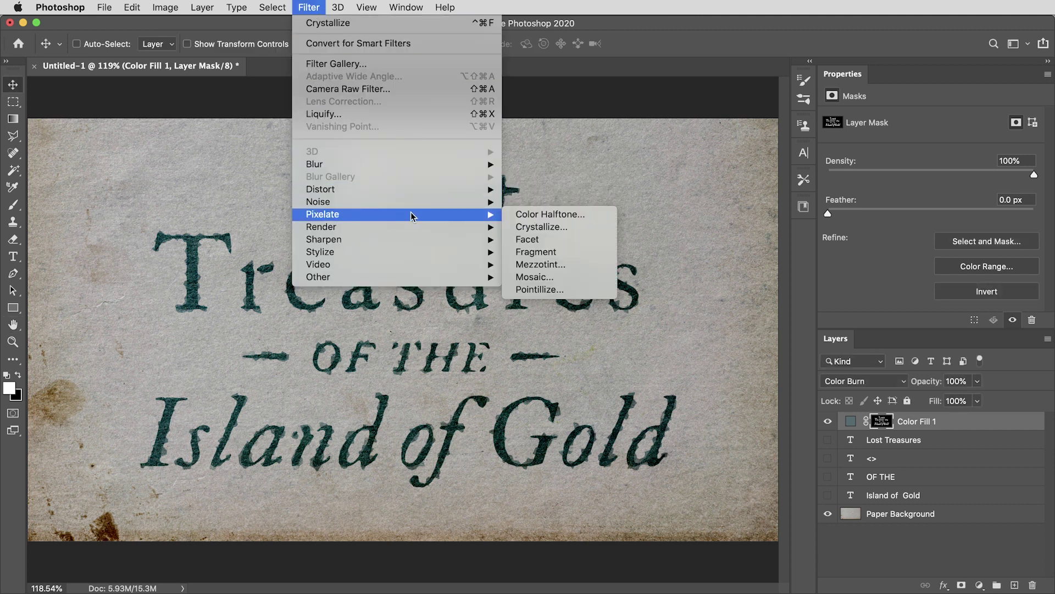
pyautogui.click(521, 229)
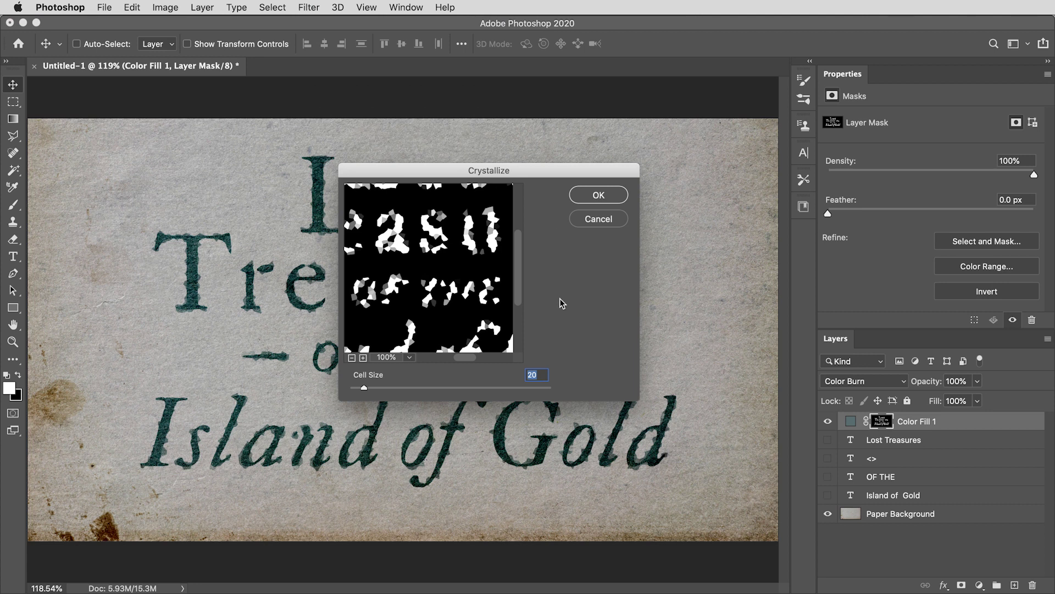
pyautogui.write('60')
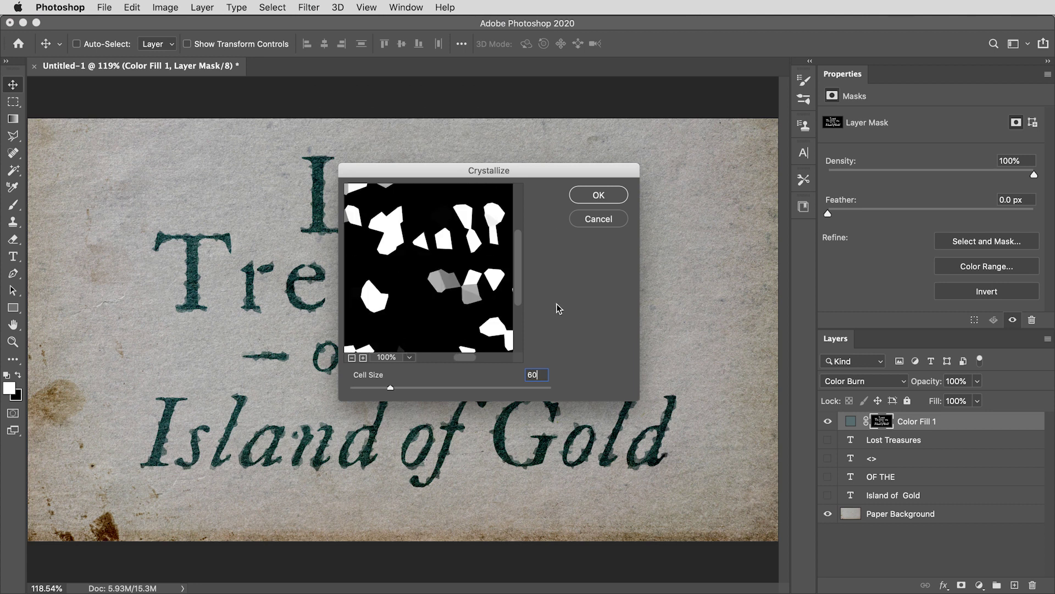
pyautogui.click(598, 196)
# Fade the coarse Crystallize to Screen mode at 15% opacity
pyautogui.press('super+shift+f')
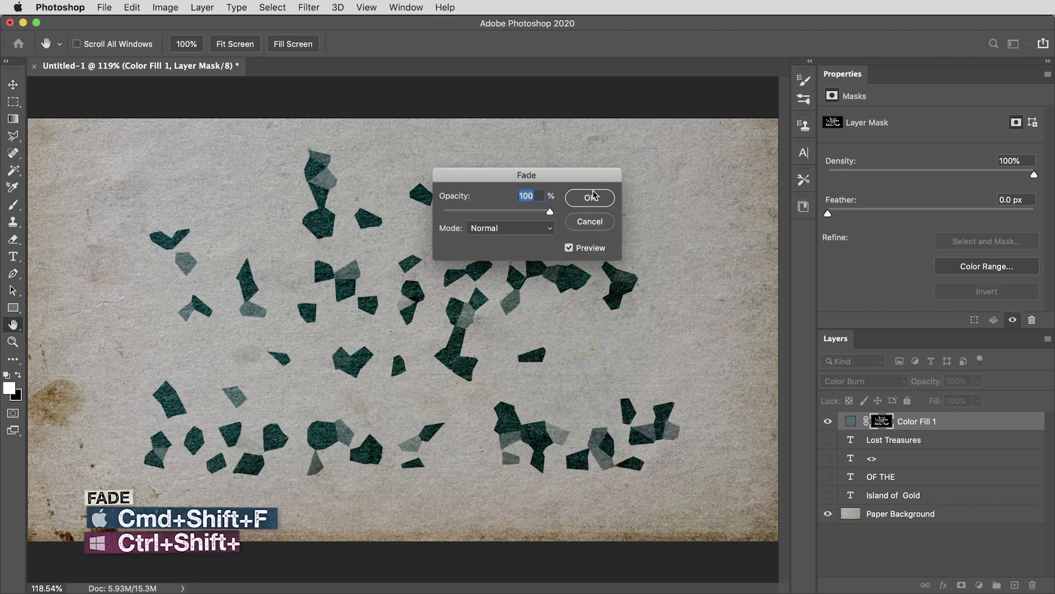
pyautogui.click(512, 228)
pyautogui.click(510, 332)
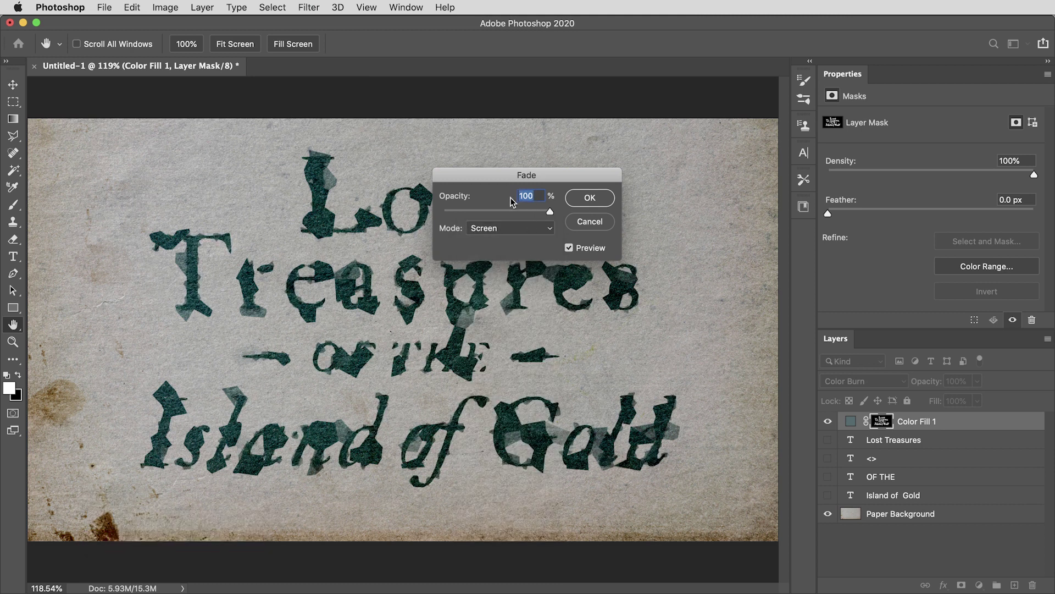
pyautogui.write('15')
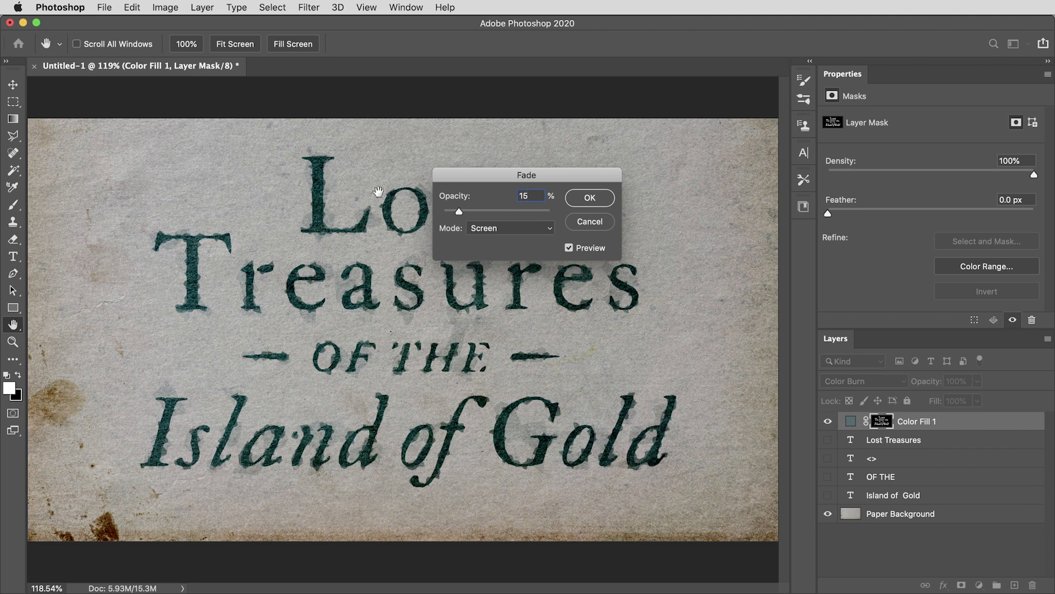
pyautogui.click(597, 204)
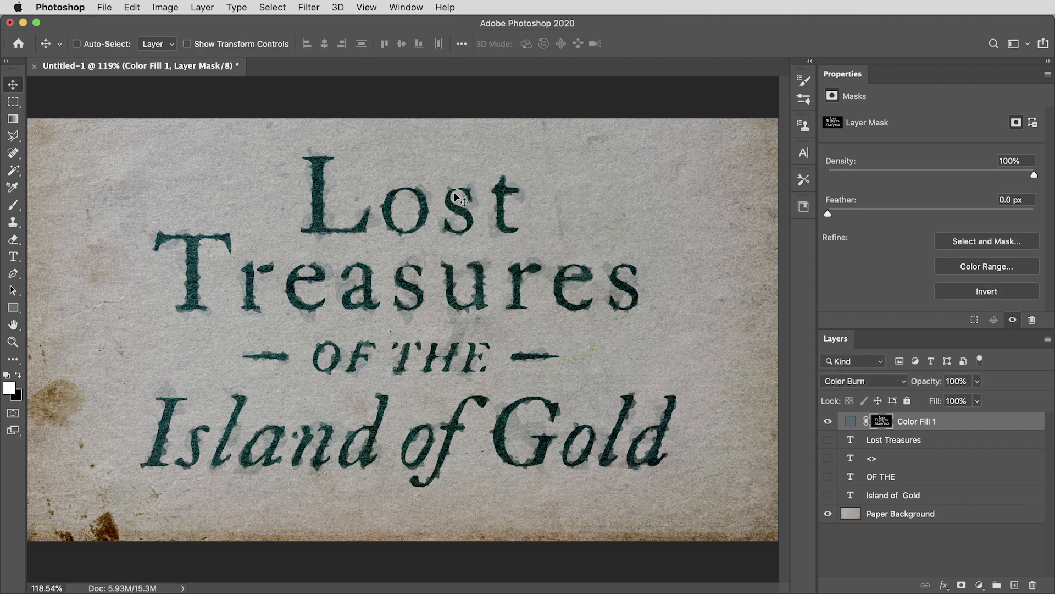
# Apply a fine Crystallize at cell size 5 to the title mask
pyautogui.click(306, 7)
pyautogui.moveTo(384, 217)
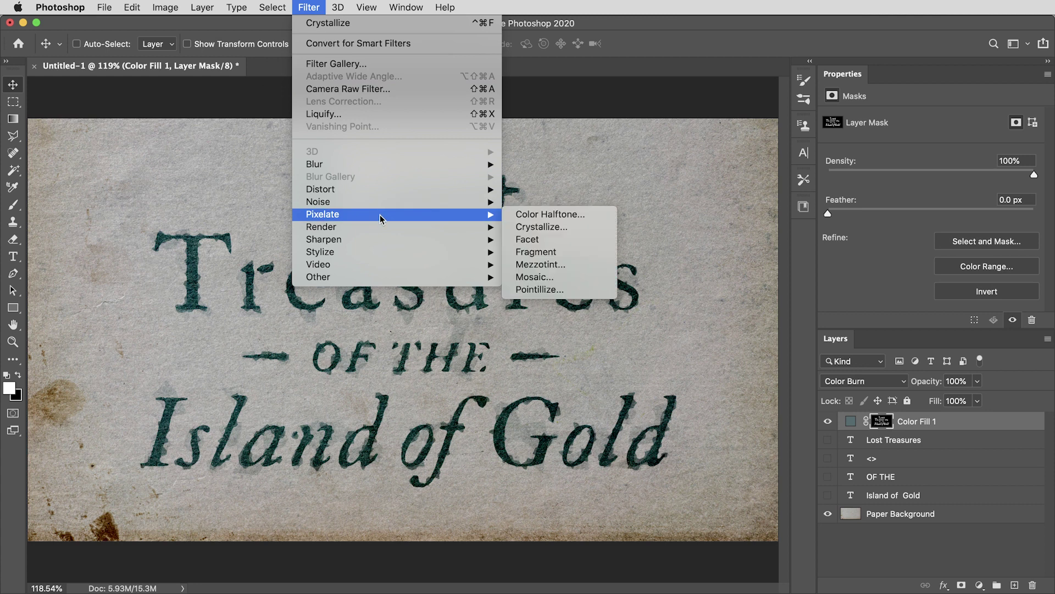
pyautogui.click(538, 226)
pyautogui.write('5')
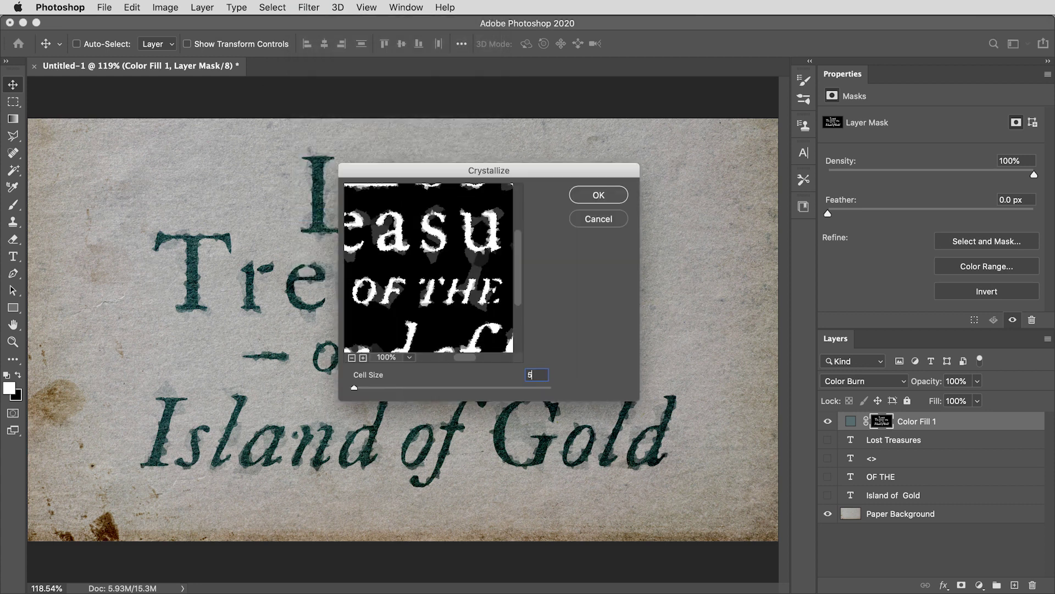
pyautogui.click(595, 194)
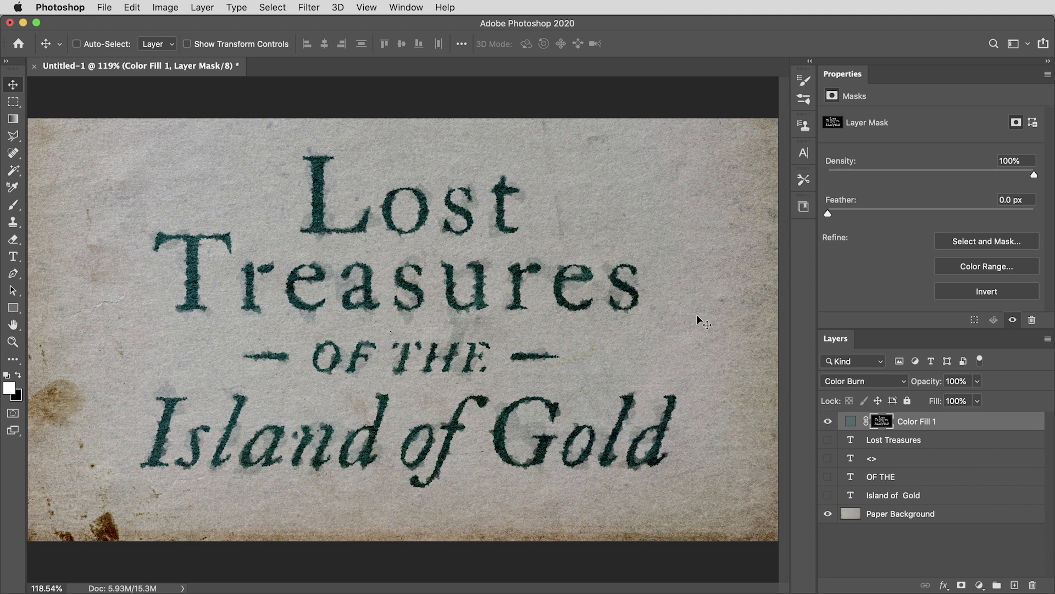
# Switch to full-screen mode to view the finished teal title
pyautogui.press('f')
pyautogui.press('f')
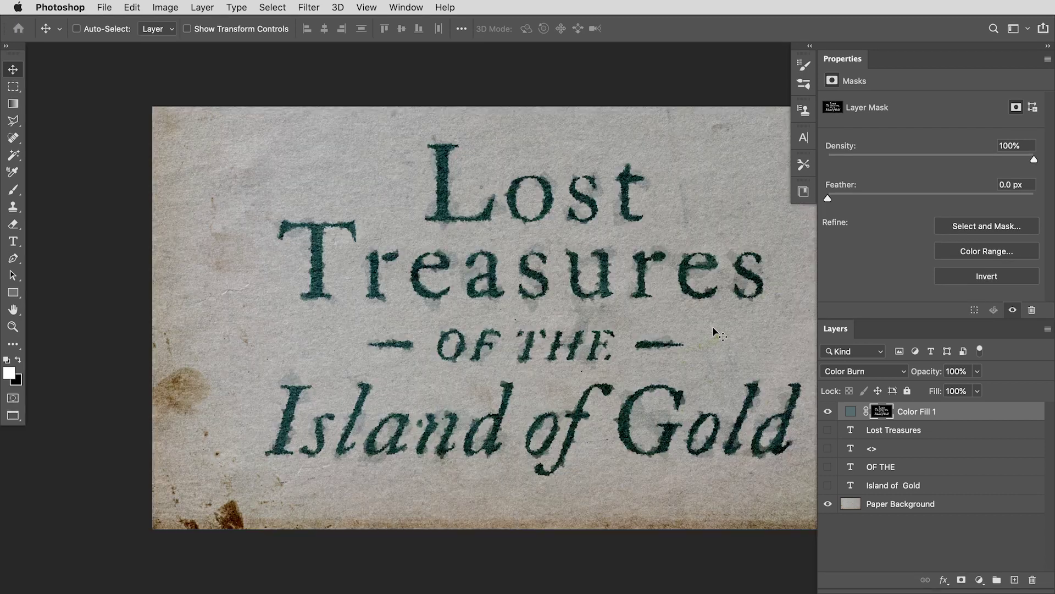